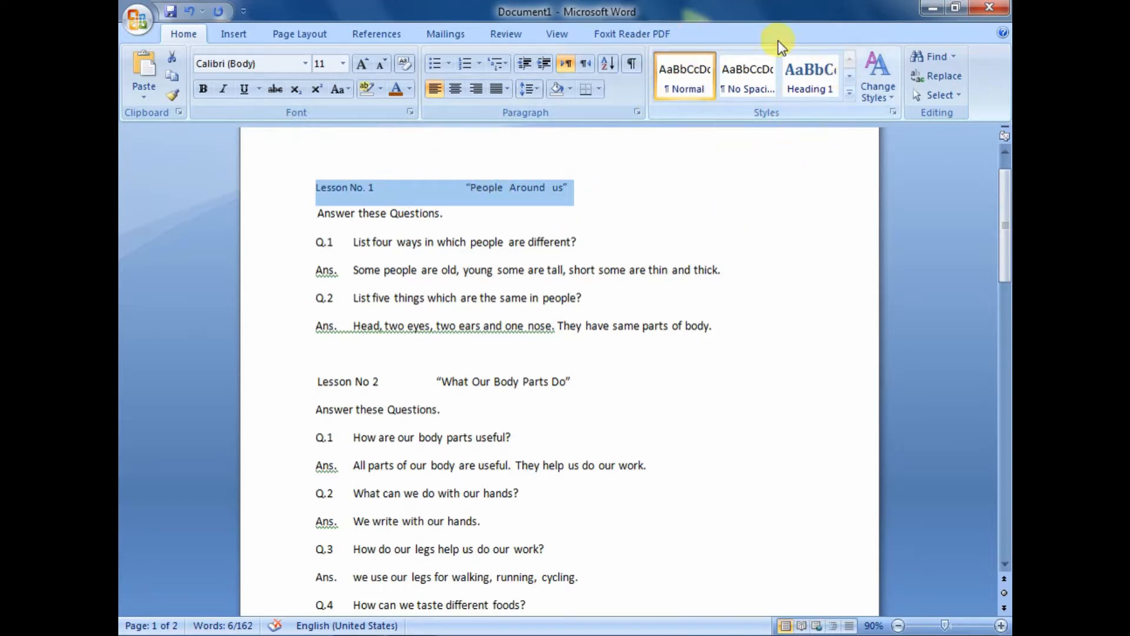
# Make the "Lesson No. 1 People Around us" heading bold and italic with font size 16
pyautogui.click(849, 94)
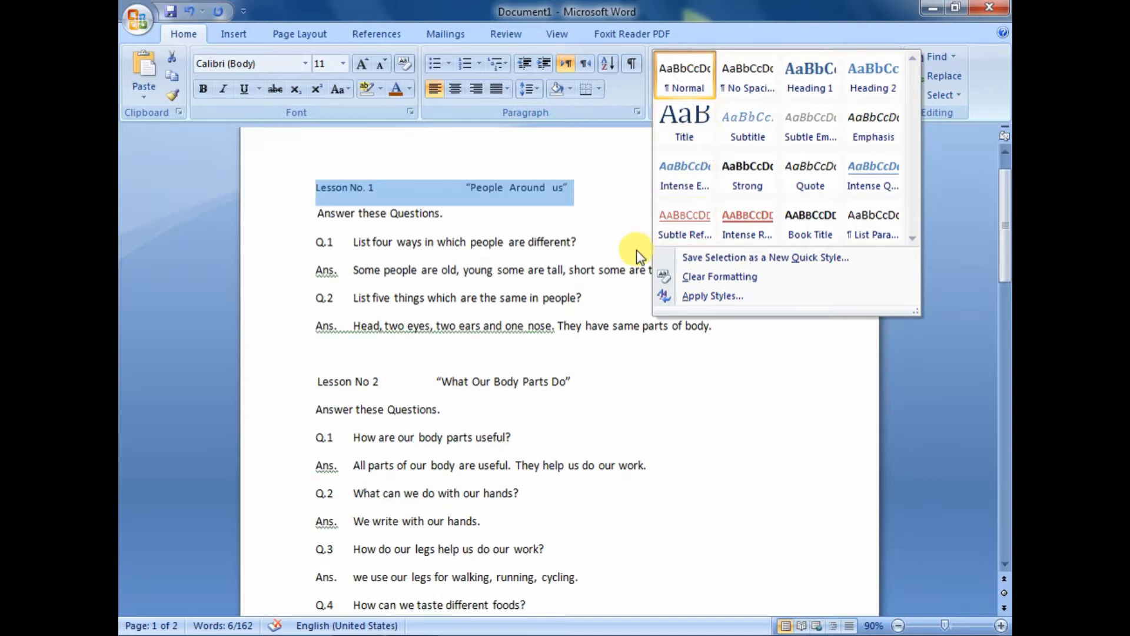
pyautogui.click(627, 178)
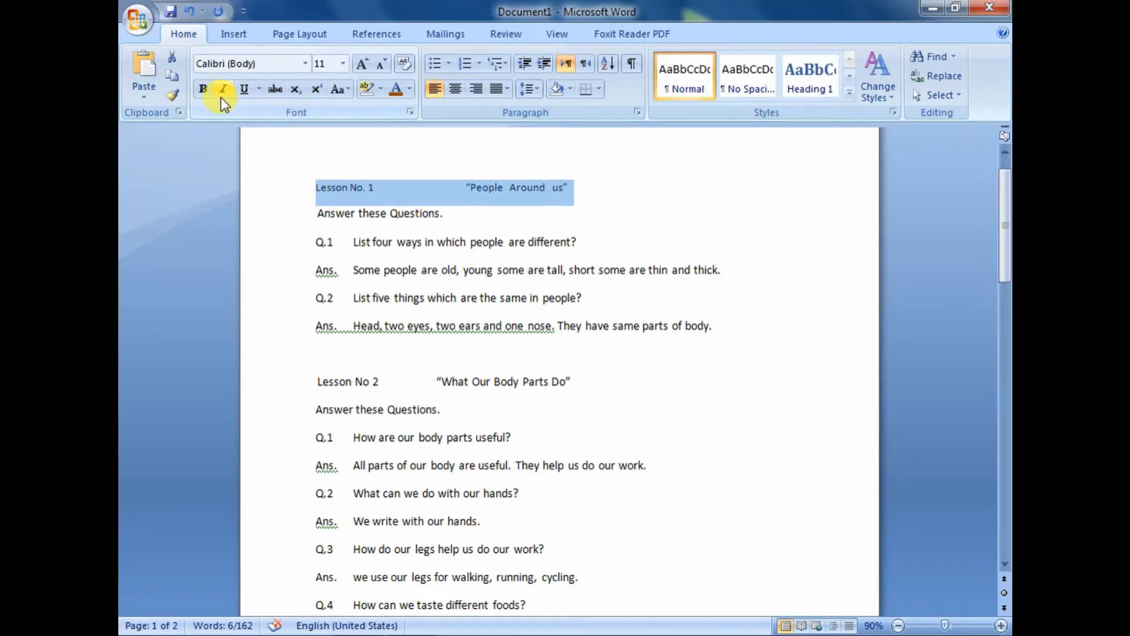
pyautogui.click(203, 88)
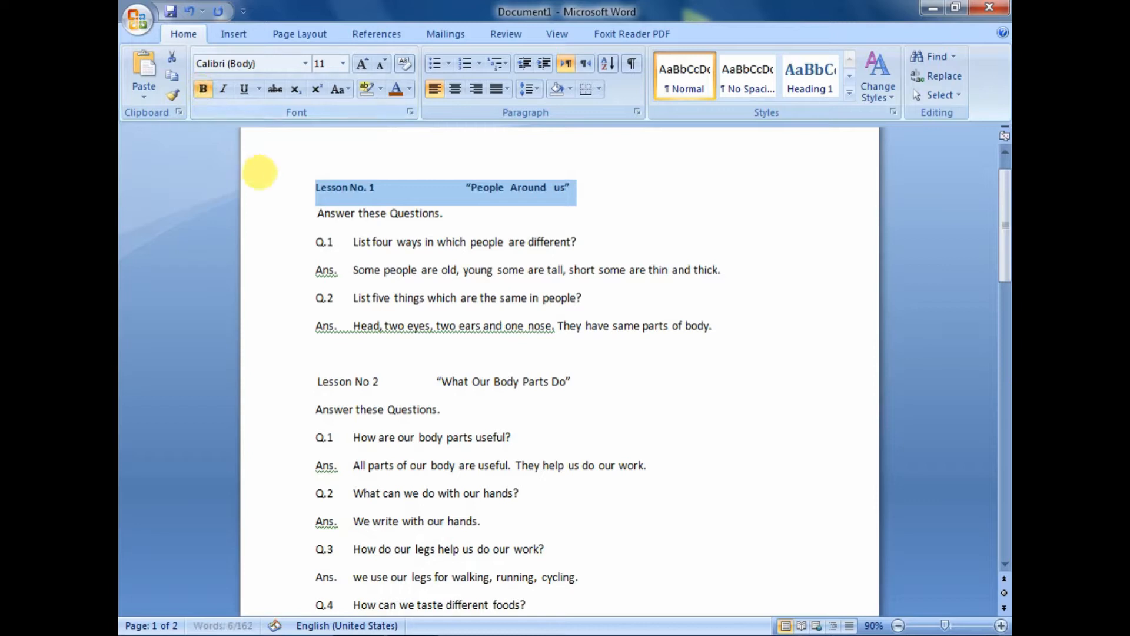
pyautogui.click(342, 63)
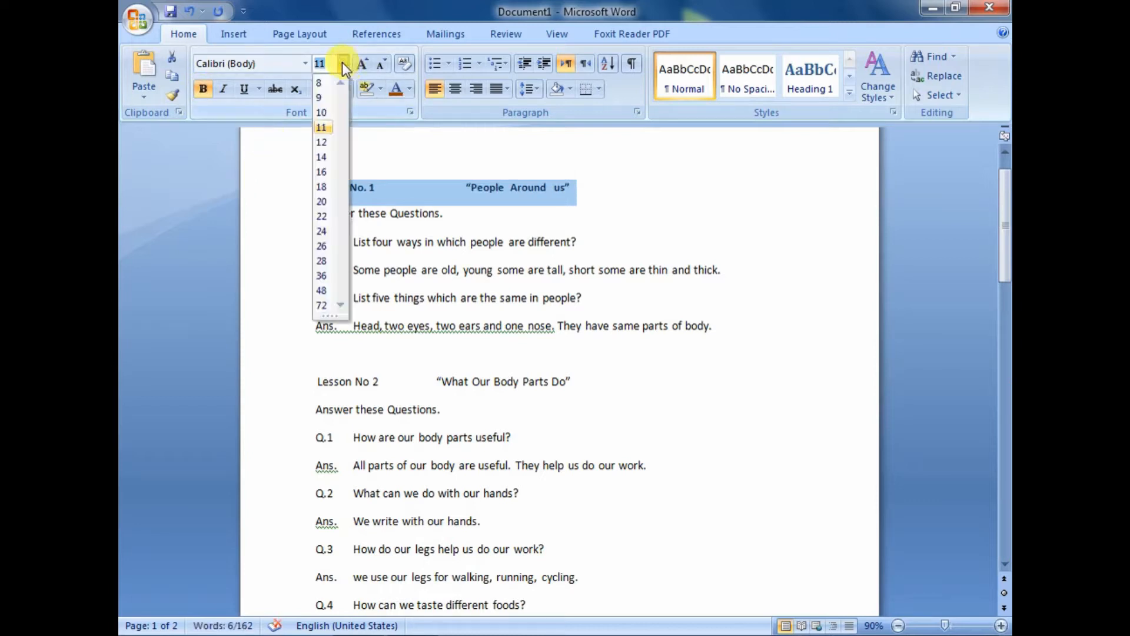
pyautogui.click(322, 172)
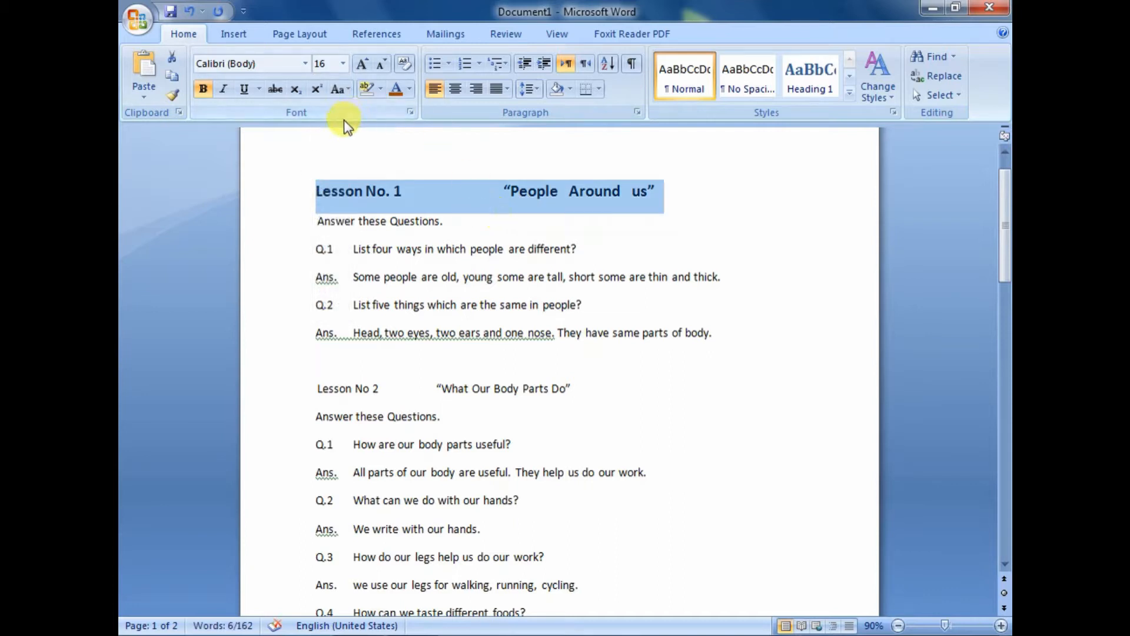
pyautogui.click(224, 90)
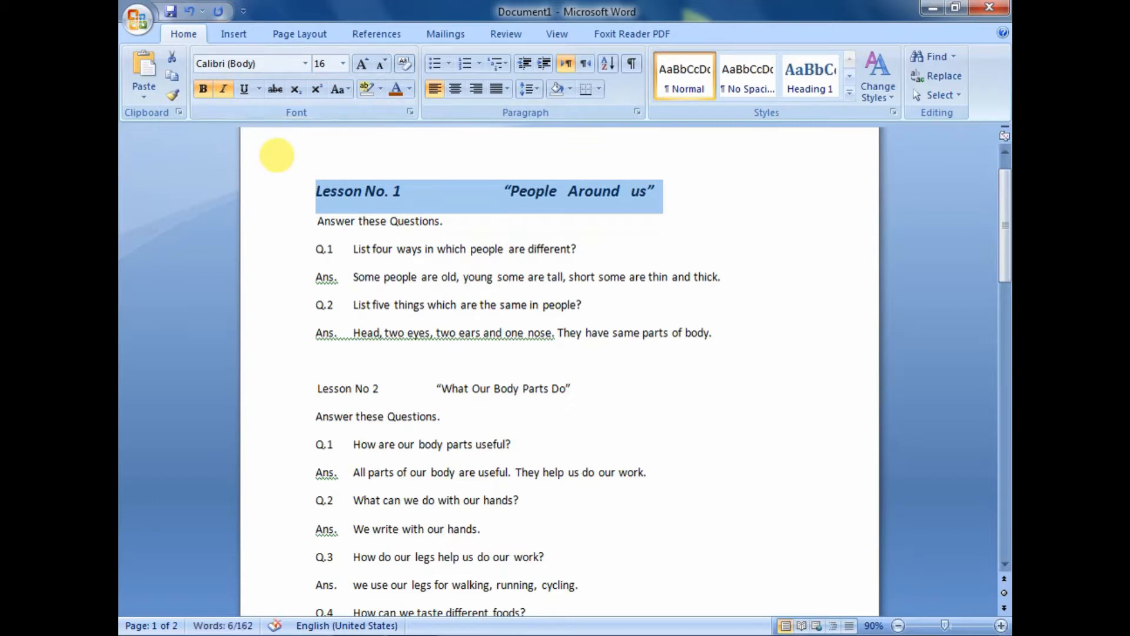
# Color the Lesson No. 1 heading with the base red theme color and underline it
pyautogui.click(410, 90)
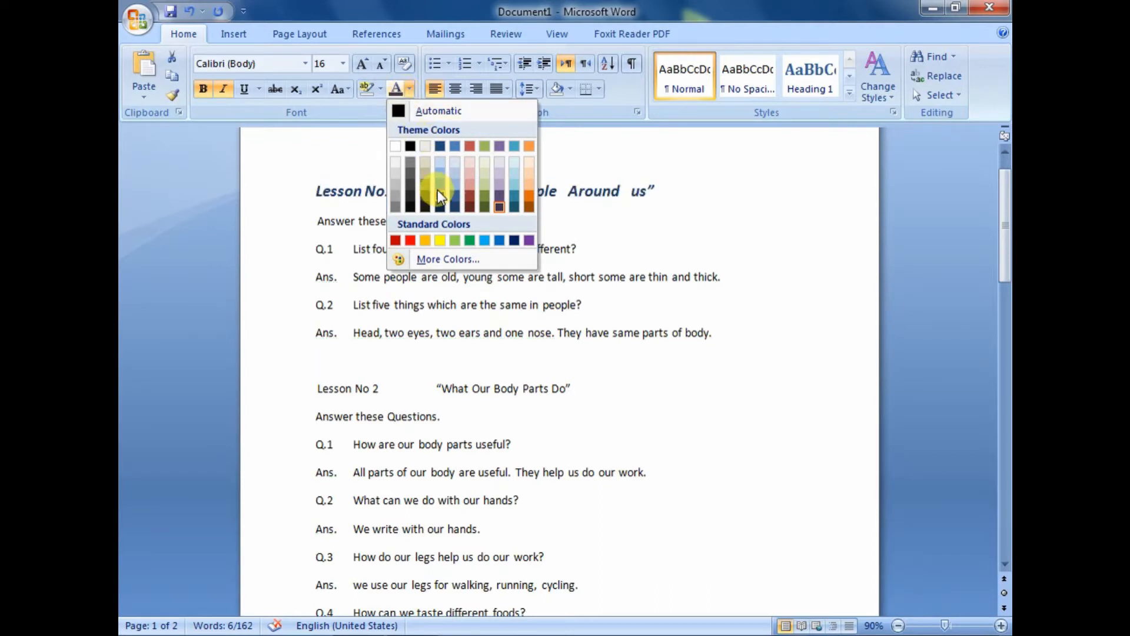
pyautogui.click(467, 147)
pyautogui.click(468, 189)
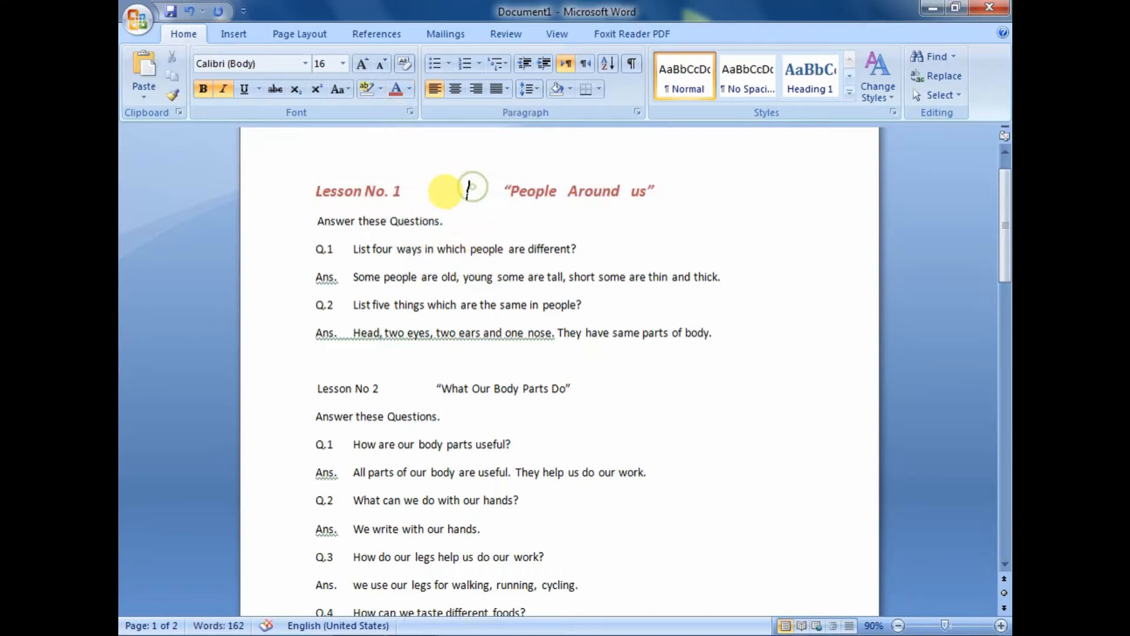
pyautogui.click(299, 190)
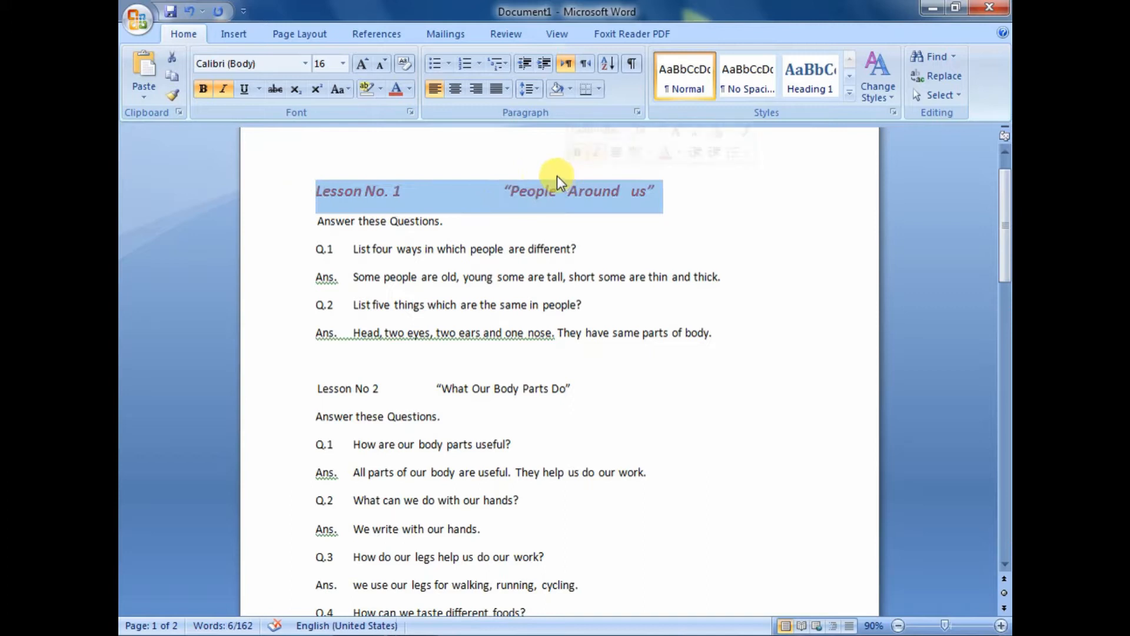
pyautogui.moveTo(499, 126)
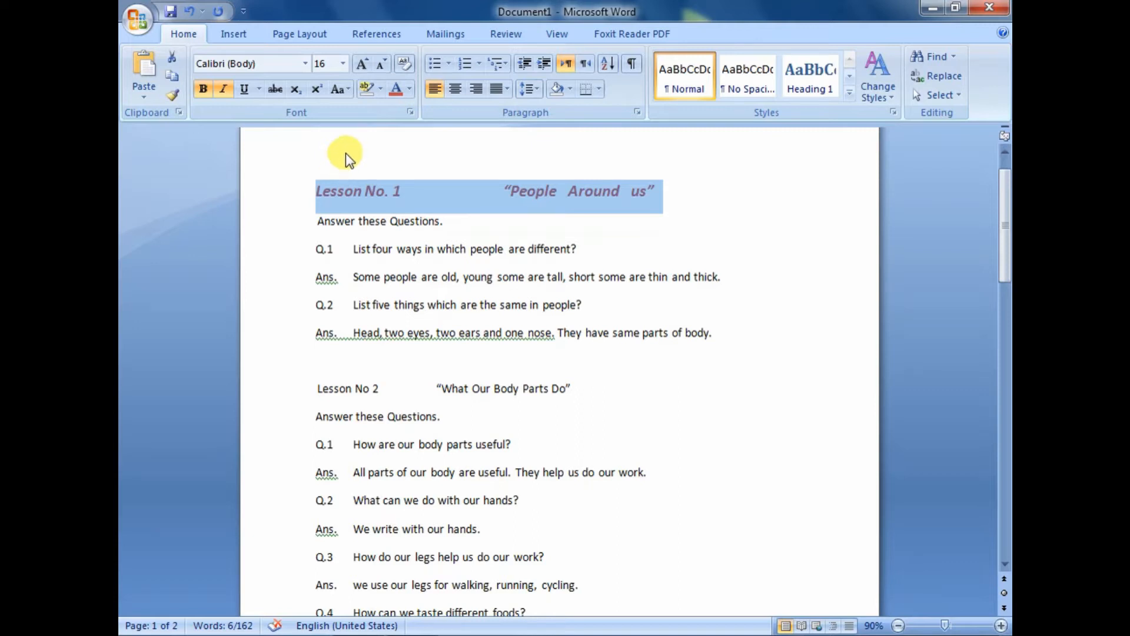
pyautogui.click(245, 91)
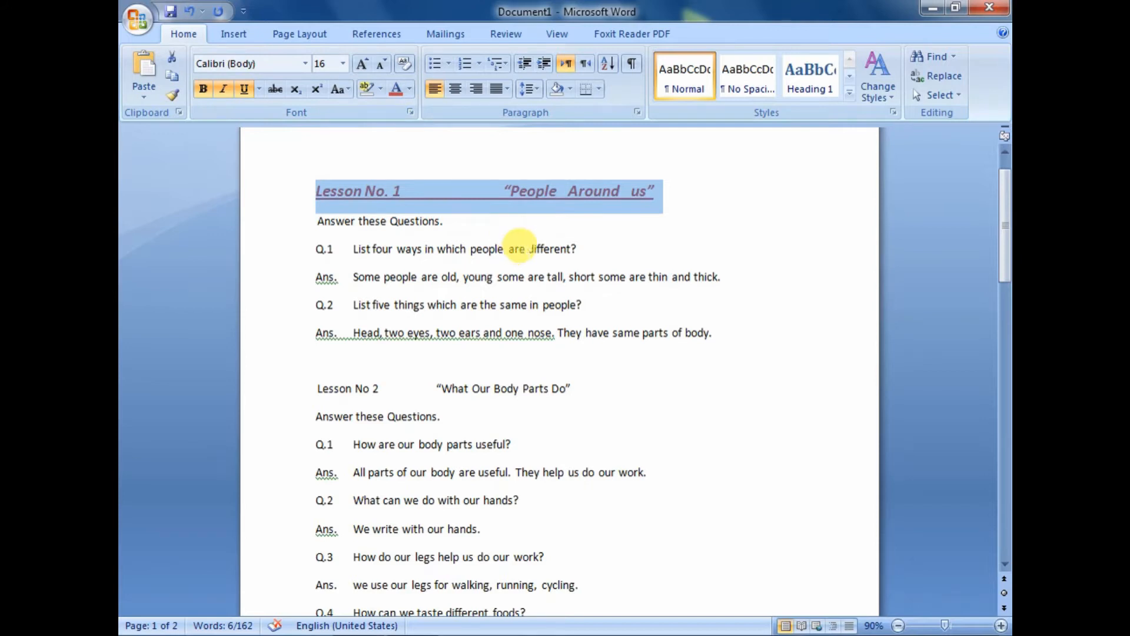
pyautogui.click(524, 199)
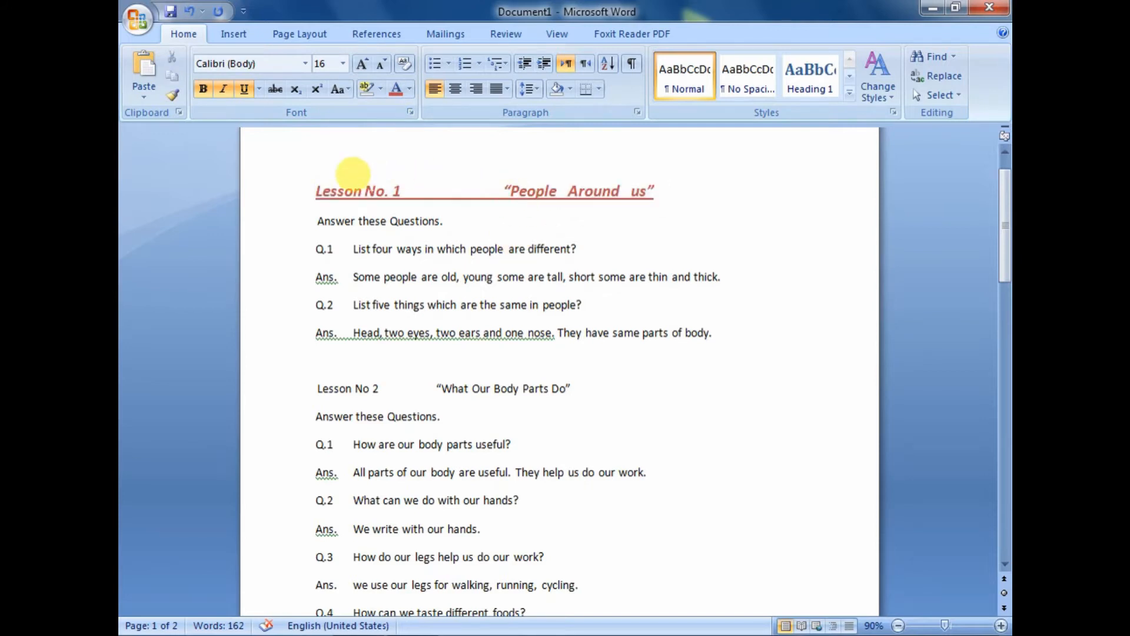
# Save the Lesson No. 1 heading's formatting as a new quick style named "My Style"
pyautogui.moveTo(314, 187); pyautogui.dragTo(686, 159)
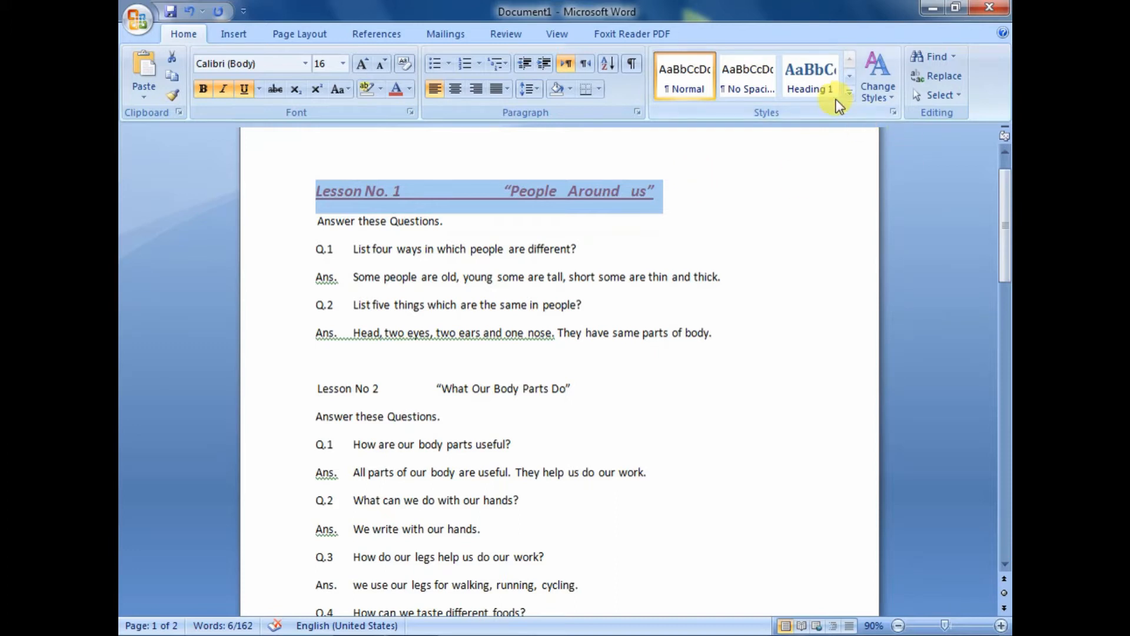
pyautogui.click(850, 94)
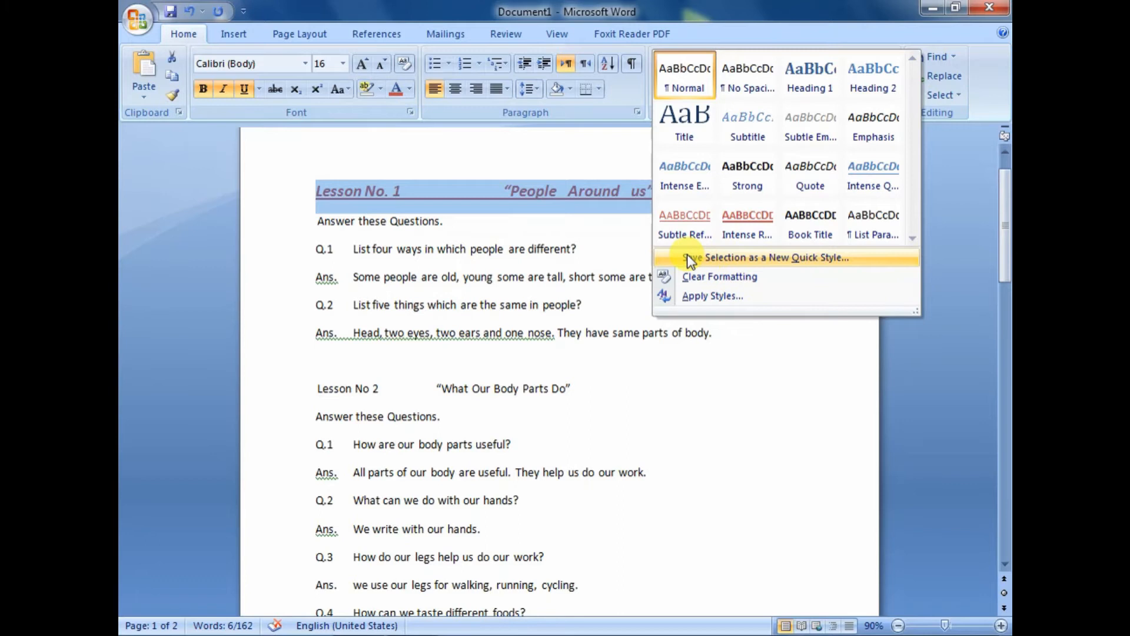
pyautogui.click(728, 257)
pyautogui.moveTo(595, 253); pyautogui.dragTo(555, 182)
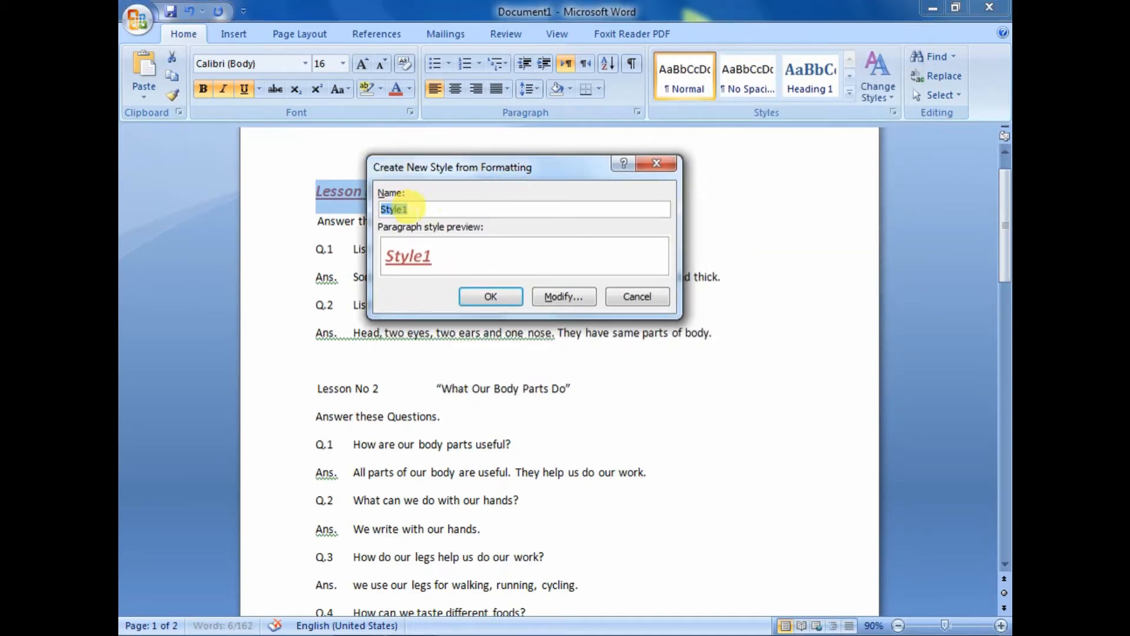
pyautogui.click(408, 210)
pyautogui.press('BackSpace')
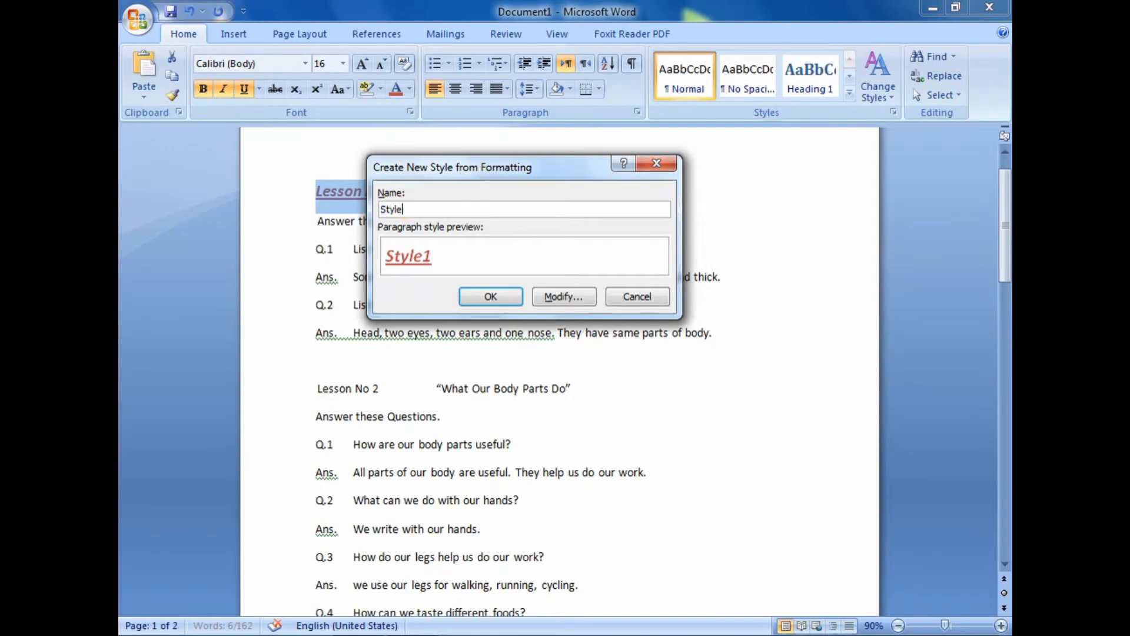
pyautogui.press('Home')
pyautogui.write('My')
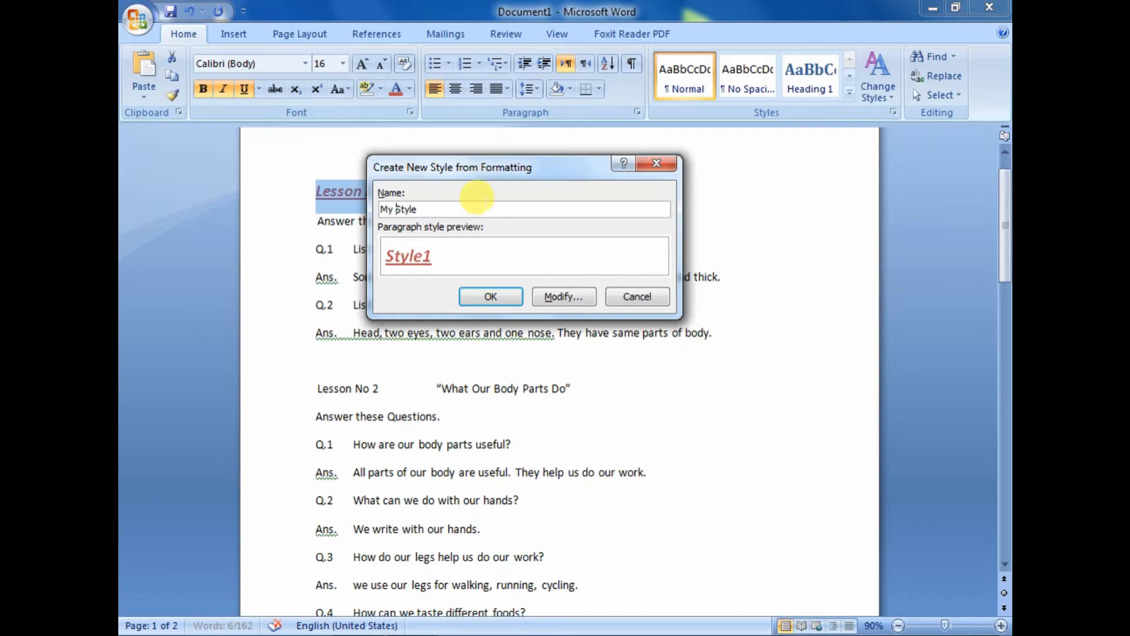
pyautogui.click(486, 295)
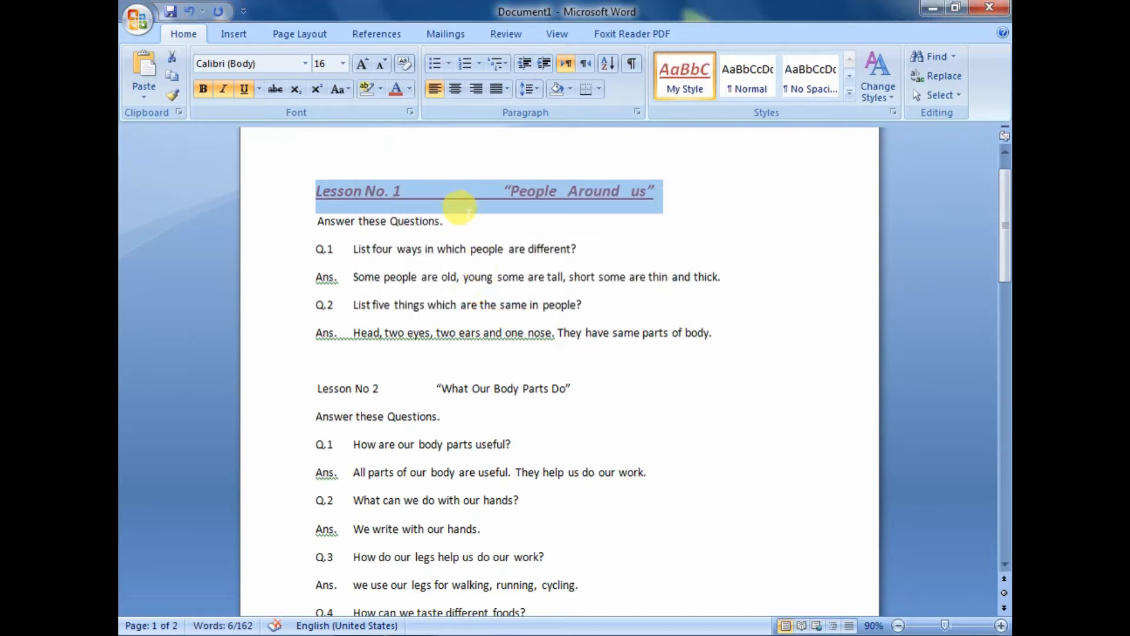
# Apply My Style to the "Lesson No 2 What Our Body Parts Do" heading
pyautogui.click(848, 93)
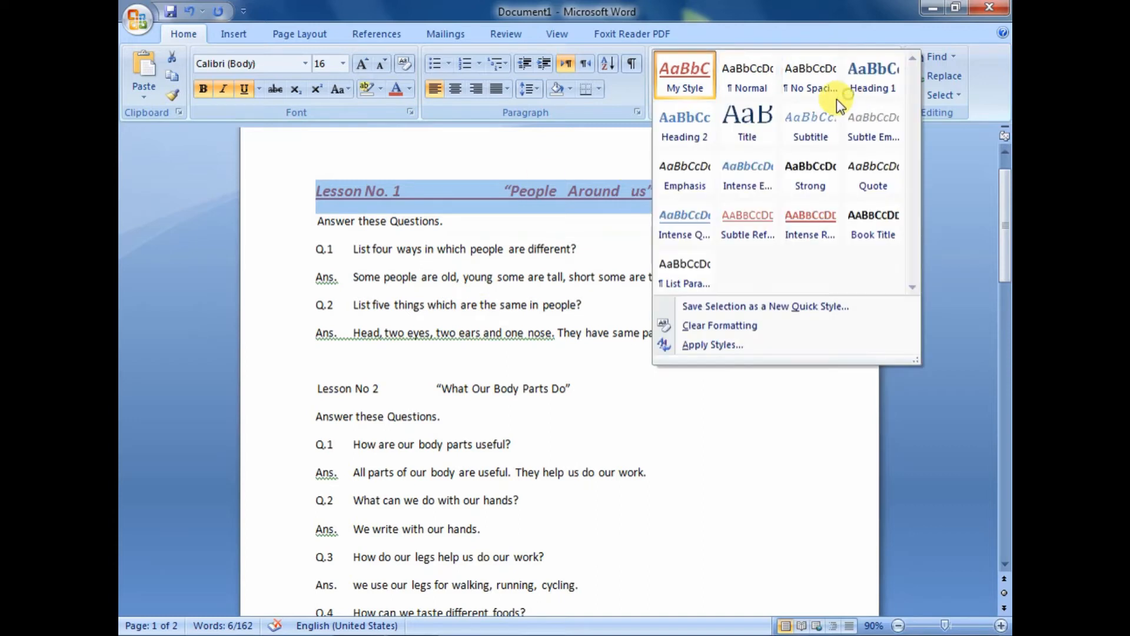
pyautogui.click(669, 73)
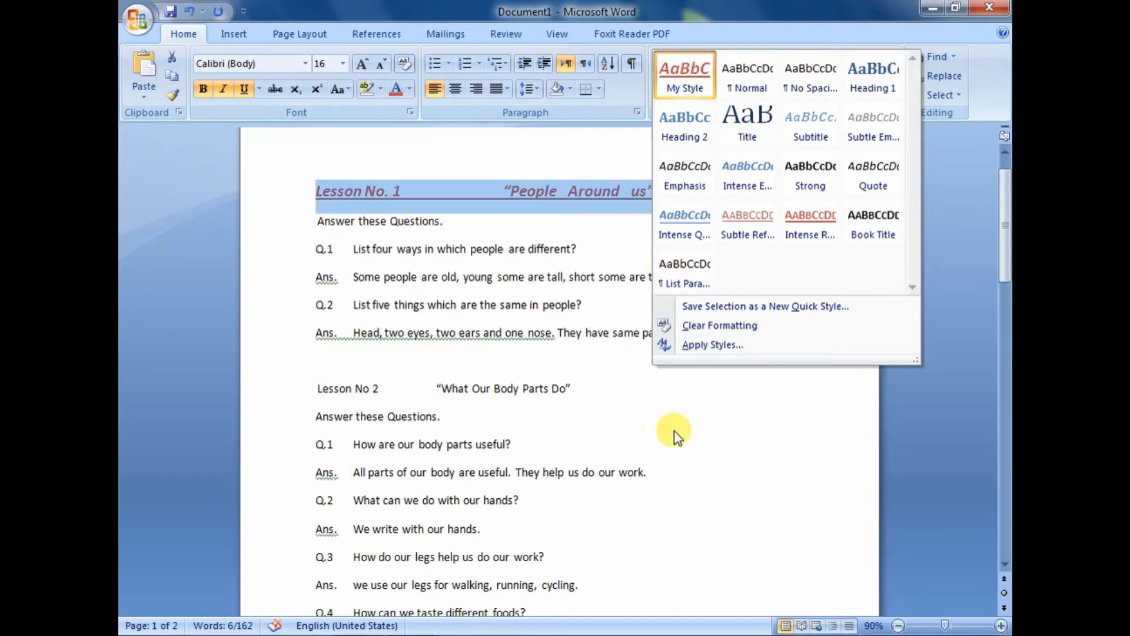
pyautogui.click(282, 389)
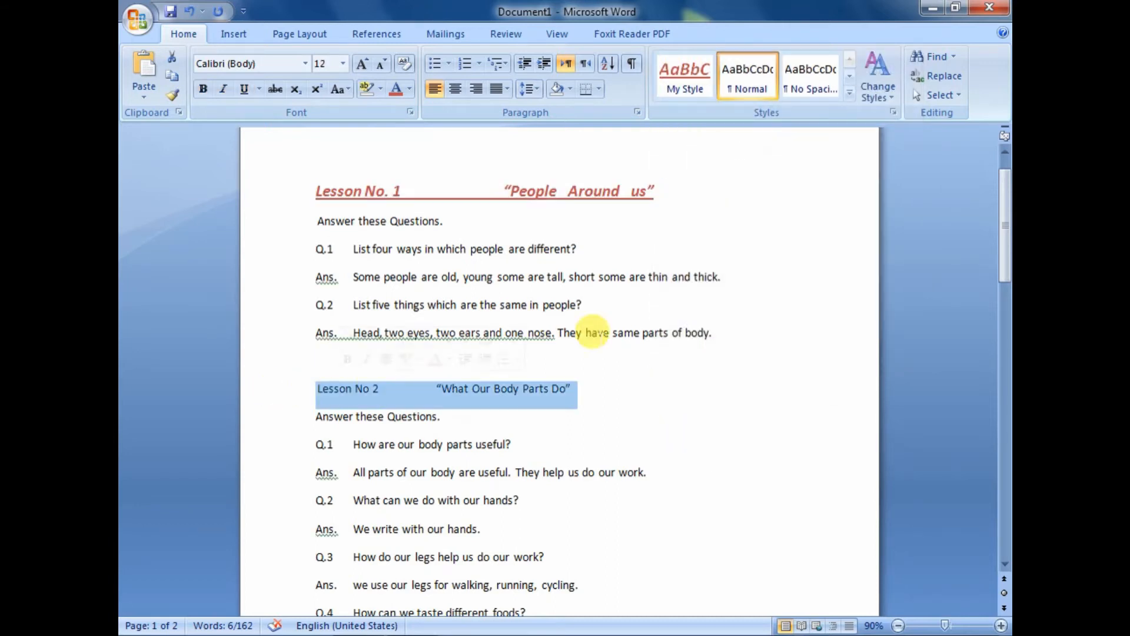
pyautogui.click(685, 75)
pyautogui.scroll(-3, 664, 312)
pyautogui.click(588, 305)
pyautogui.scroll(3, 663, 298)
pyautogui.click(549, 375)
pyautogui.click(529, 190)
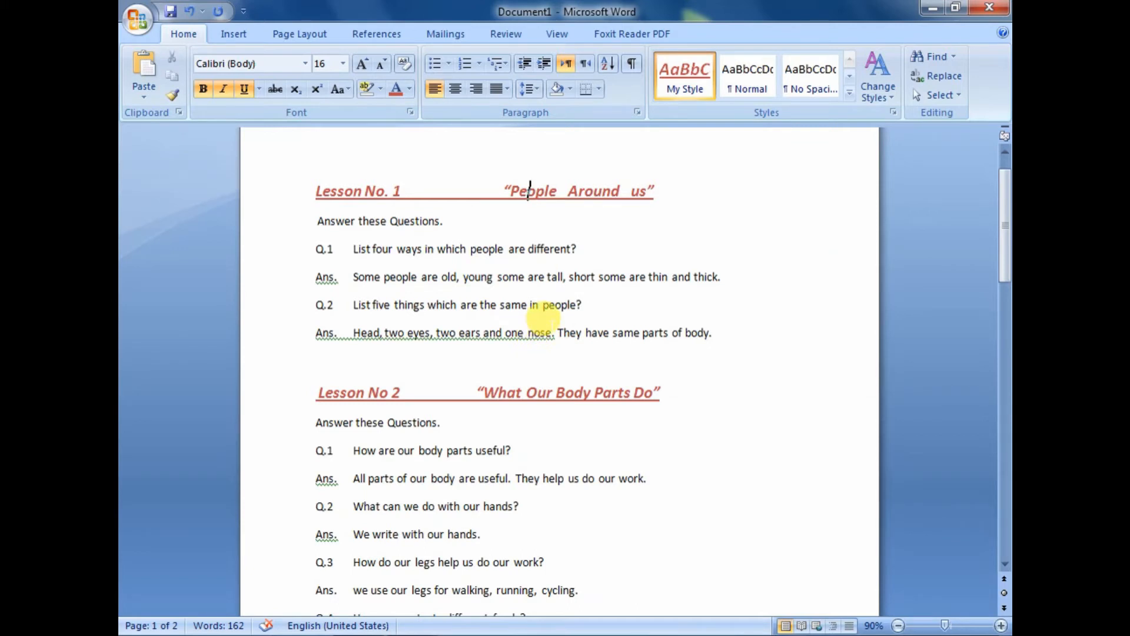
pyautogui.moveTo(319, 391); pyautogui.dragTo(392, 389)
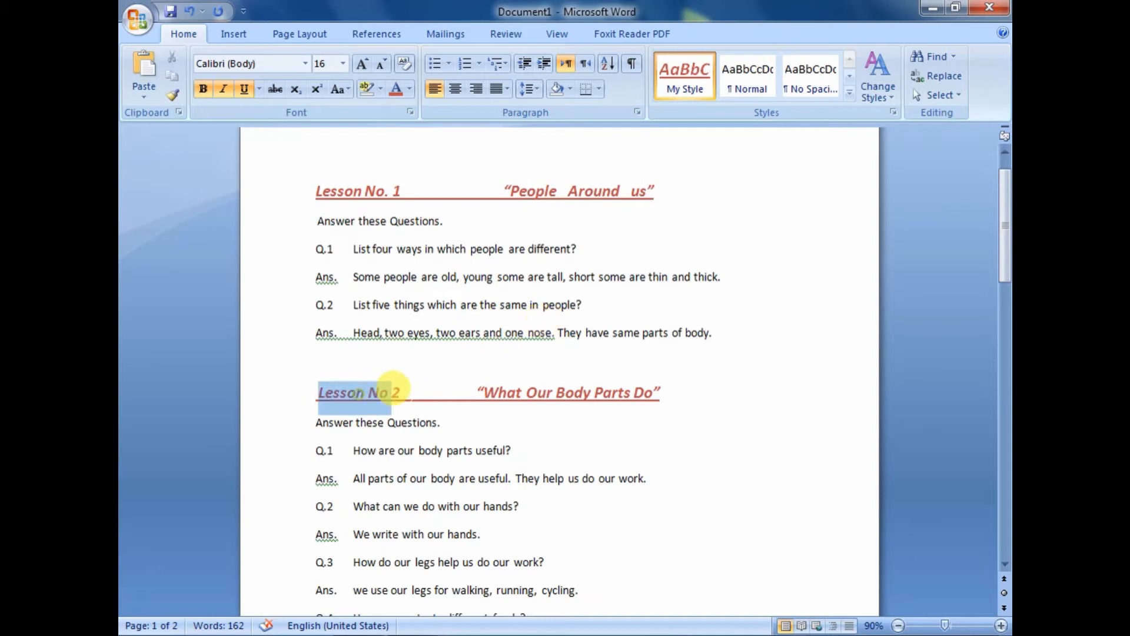
pyautogui.moveTo(363, 192); pyautogui.dragTo(588, 192)
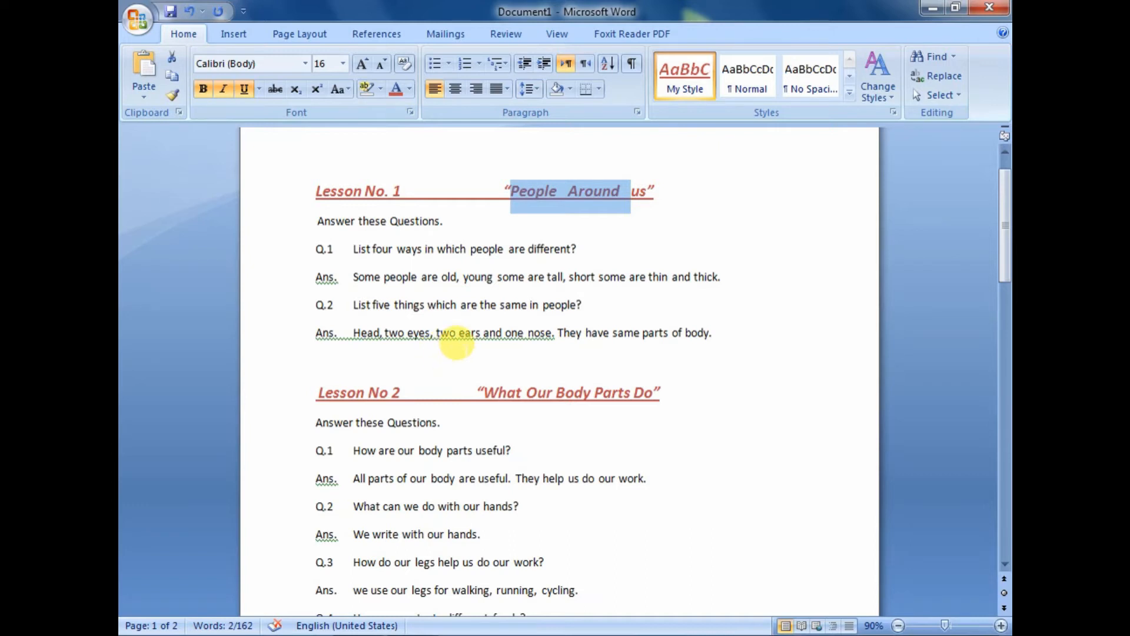
# Apply My Style to the "Lesson No. 3 Animals are Different" heading
pyautogui.click(505, 443)
pyautogui.scroll(-7, 506, 430)
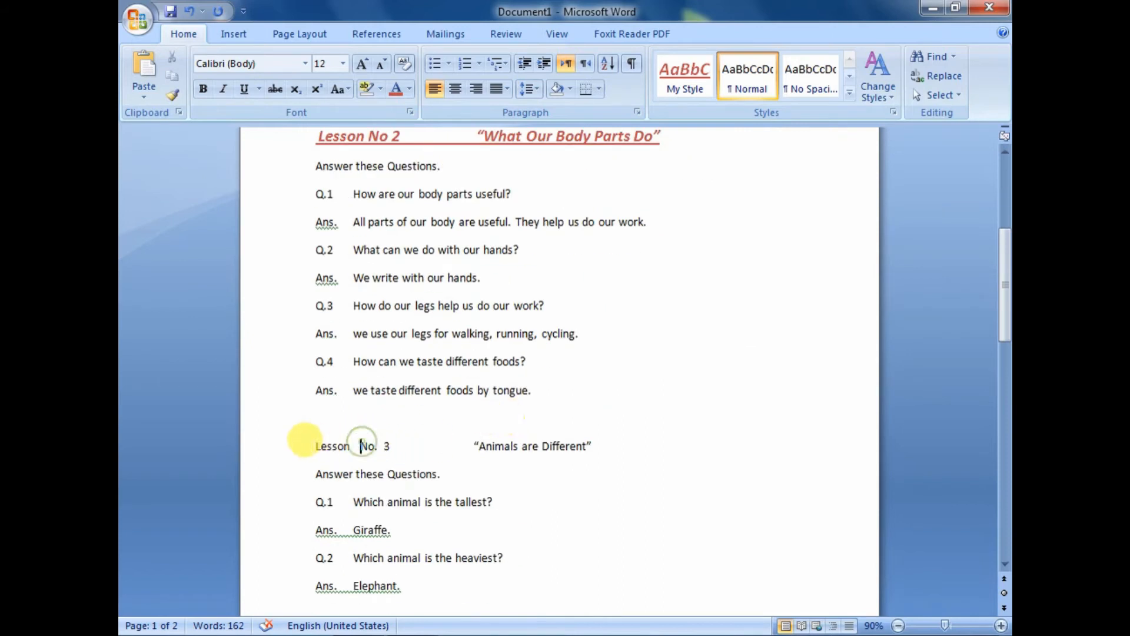
pyautogui.moveTo(312, 448); pyautogui.dragTo(618, 437)
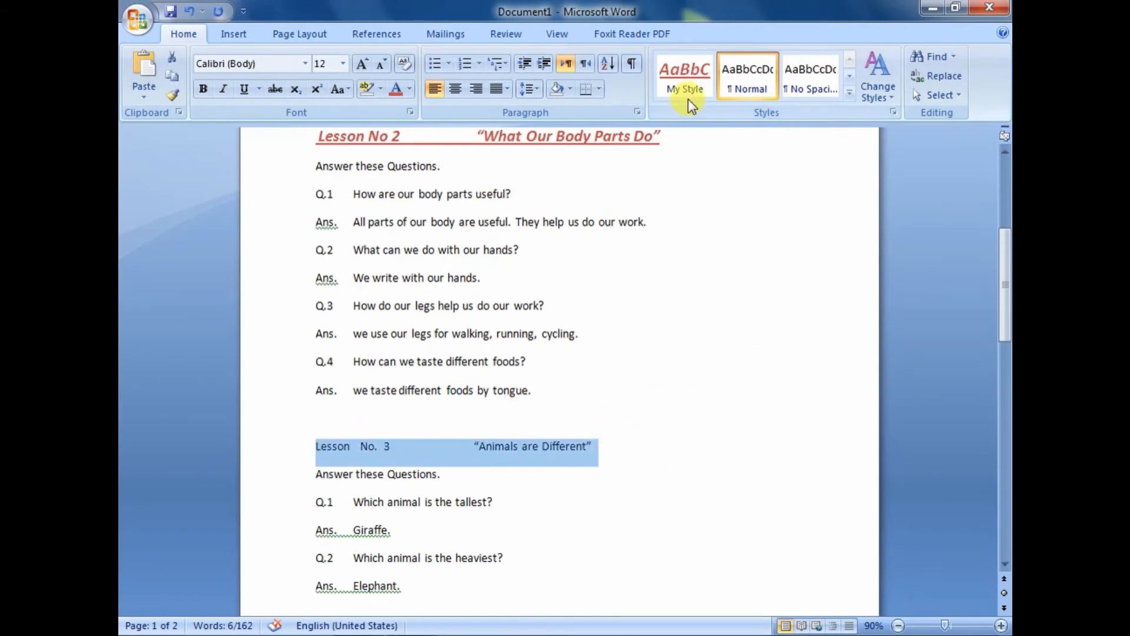
pyautogui.click(683, 69)
pyautogui.click(683, 69)
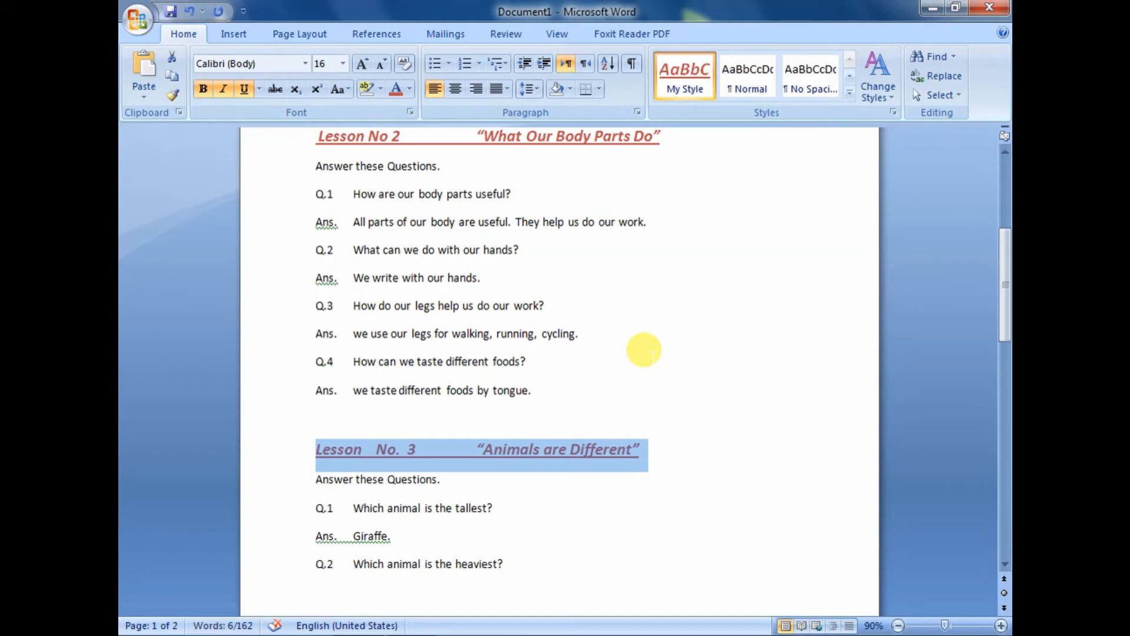
# Open the full gallery of quick styles with the Lesson No. 3 heading selected
pyautogui.scroll(1, 628, 380)
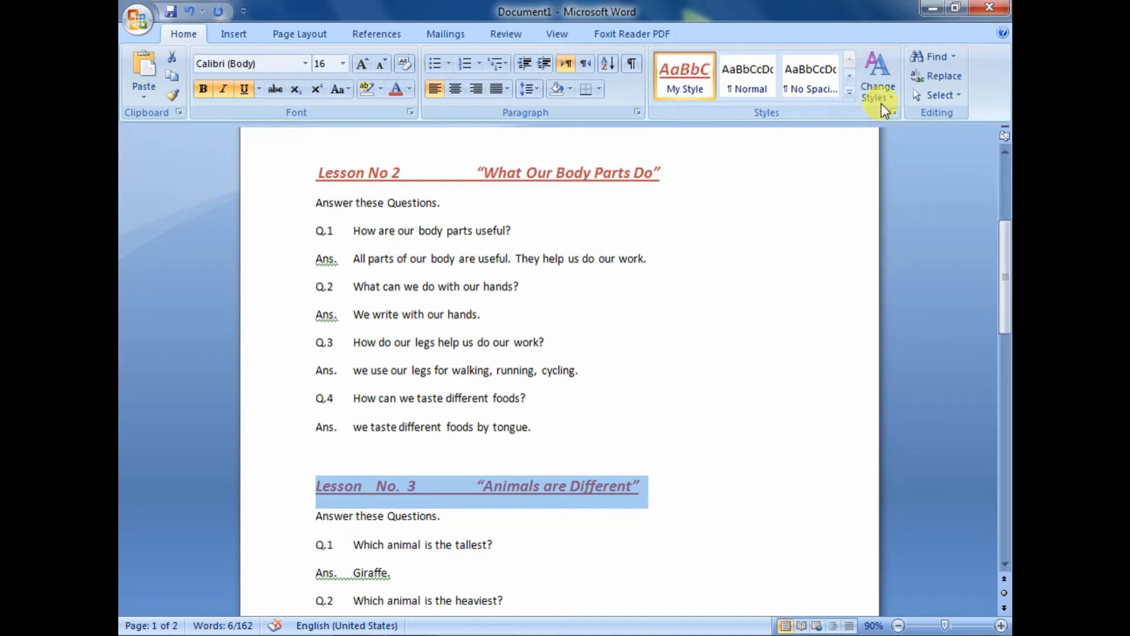
pyautogui.click(847, 91)
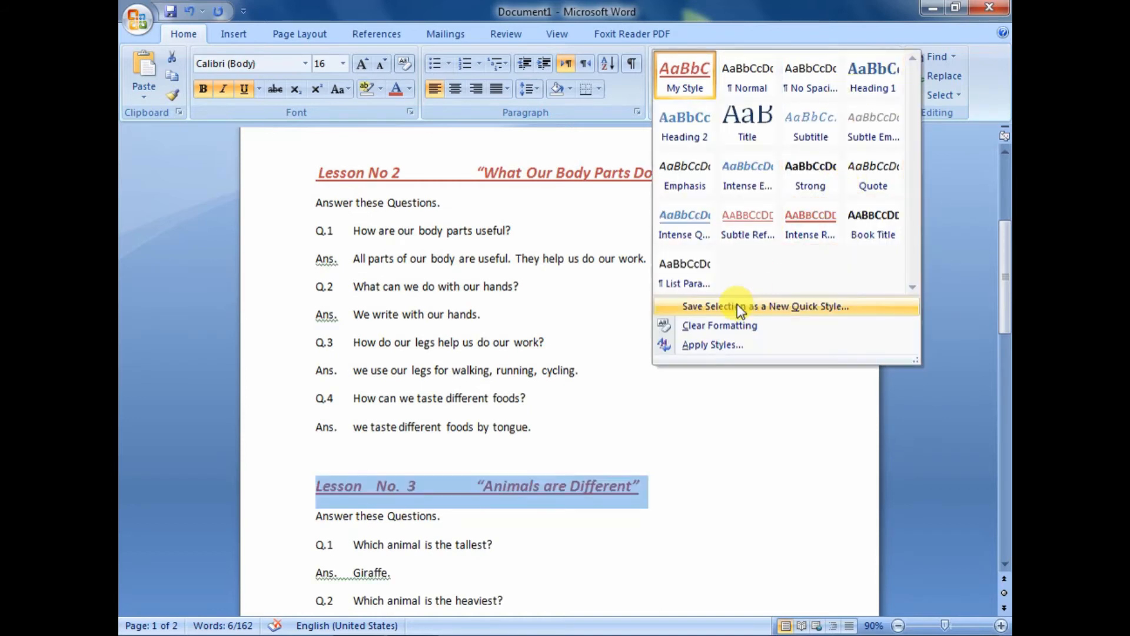